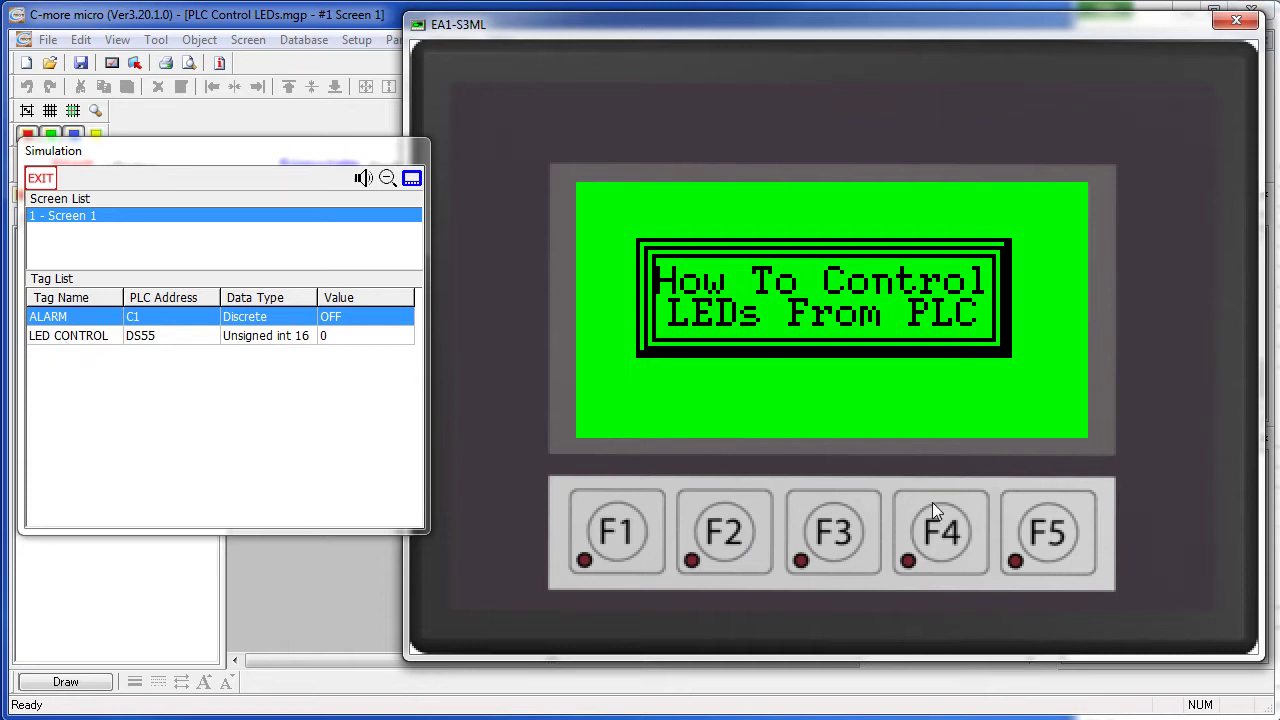
Step the simulated LED CONTROL value through 1, 3, 4, 8 and finally 16.
key("Down")
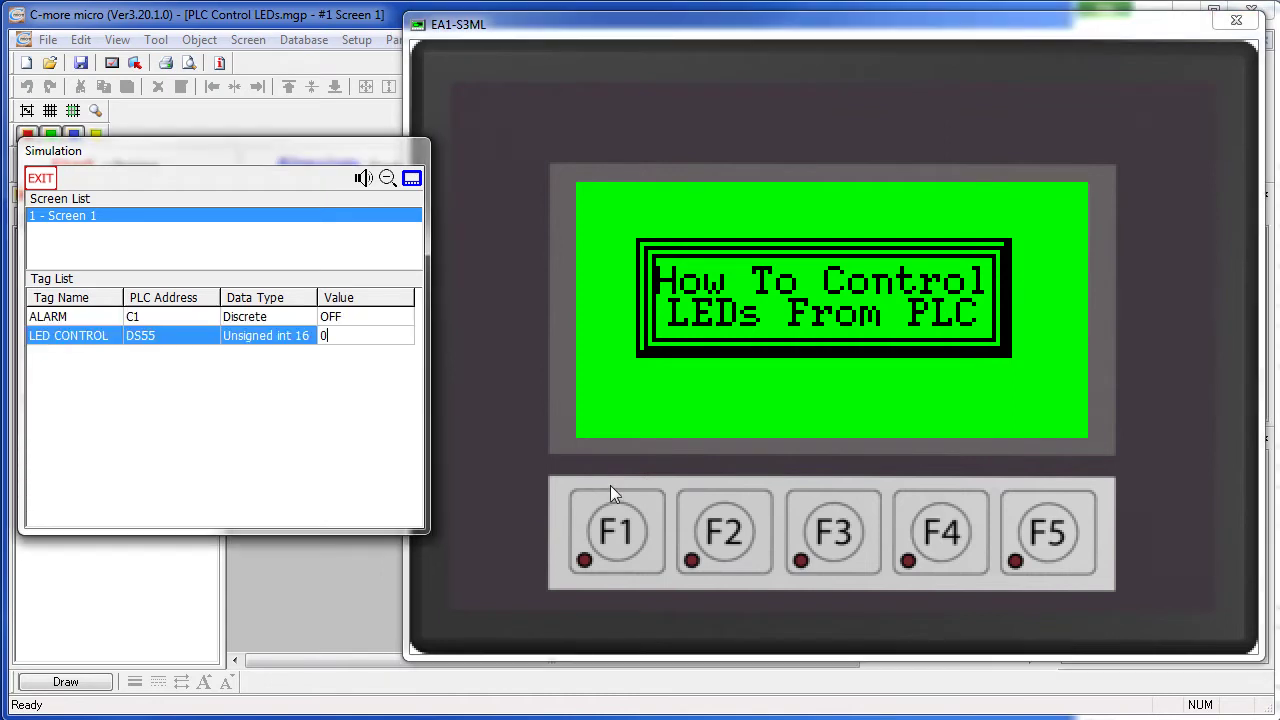
double_click(353, 337)
type("1")
left_click(276, 338)
type("3")
left_click(362, 335)
type("4")
type("8")
left_click(337, 337)
type("16")
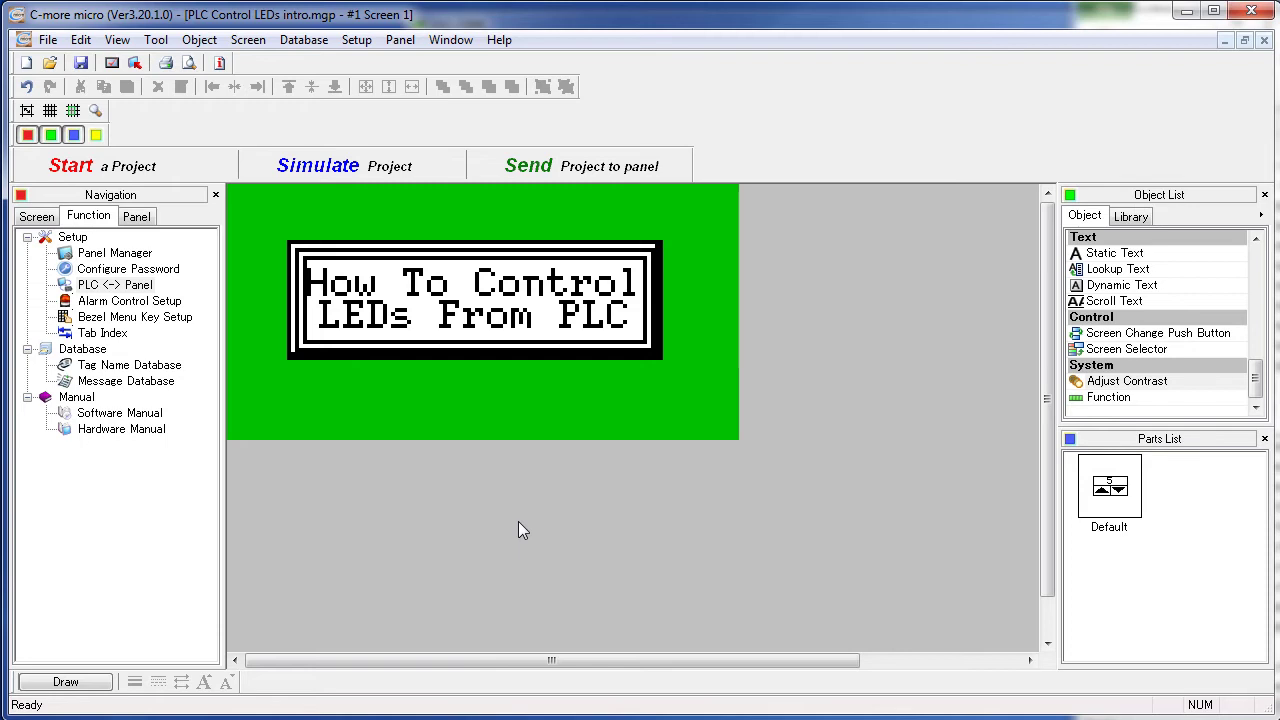
Place a Function object from the Object List on Screen 1 and show its LED settings.
left_click(1112, 398)
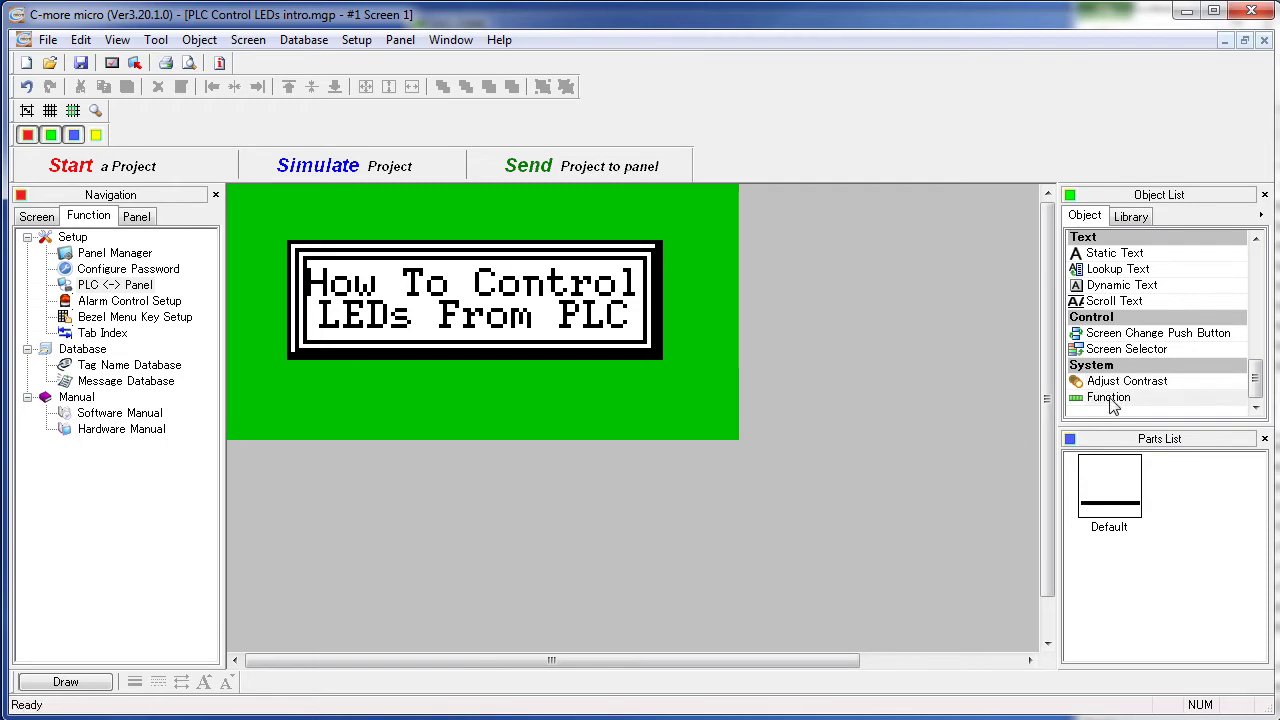
left_click(277, 400)
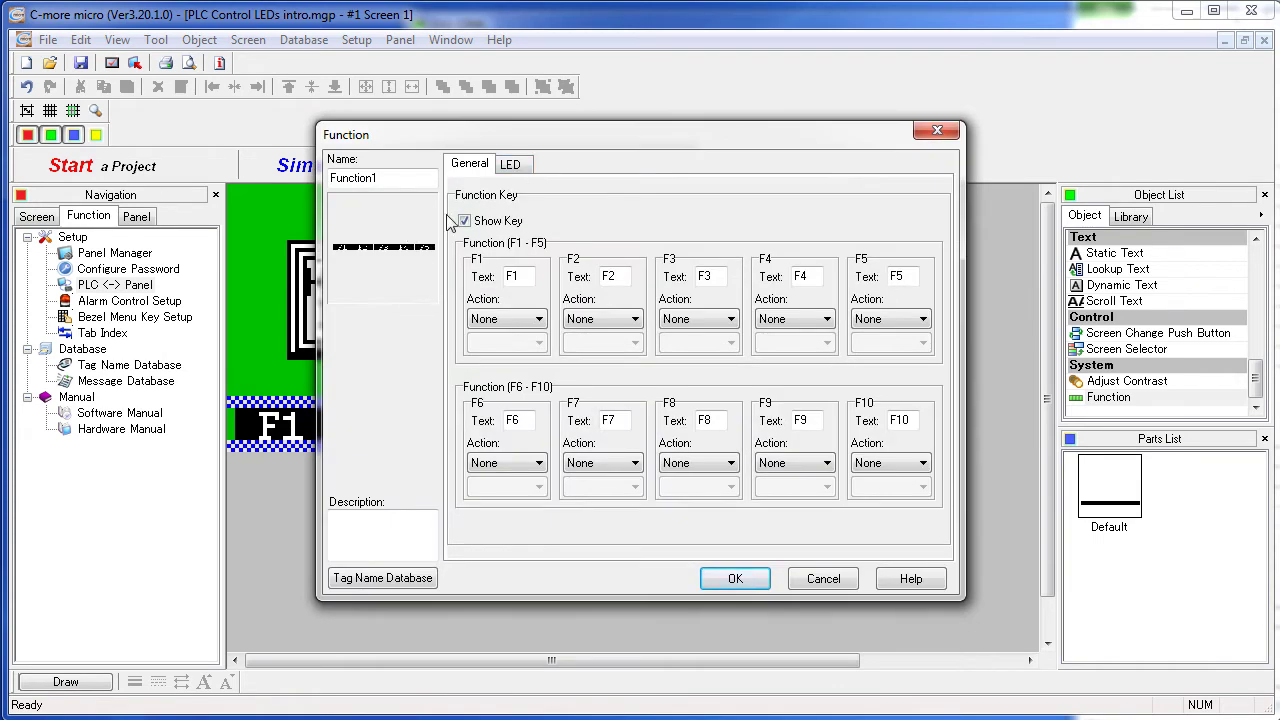
left_click(524, 167)
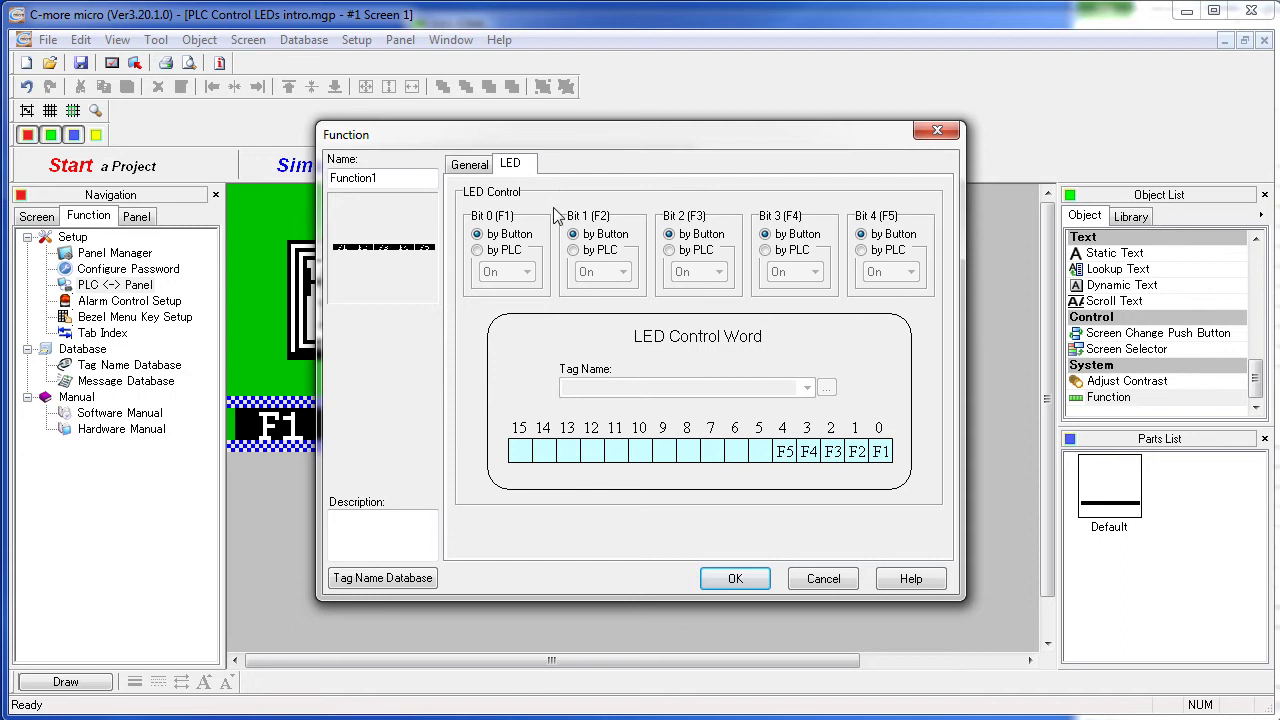
Make the F1–F3 LEDs PLC-controlled, with F1 and F3 blinking and F2 steady on.
left_click(478, 250)
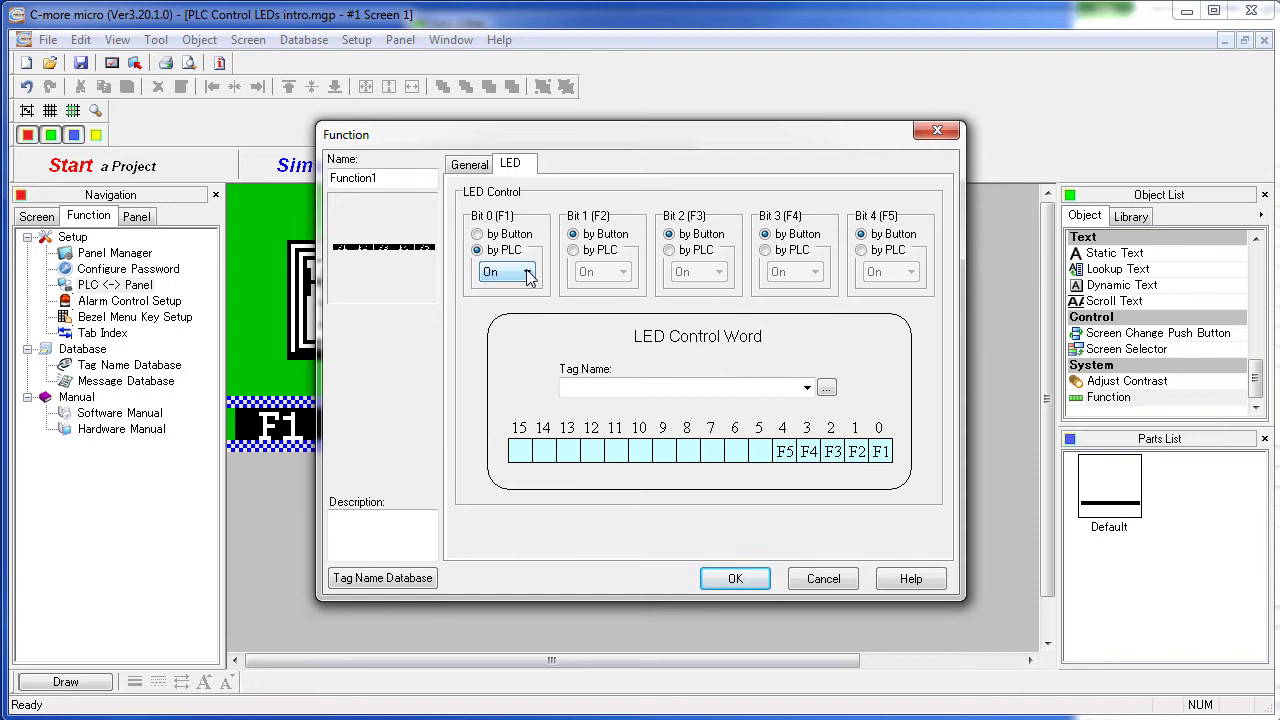
left_click(511, 276)
left_click(513, 300)
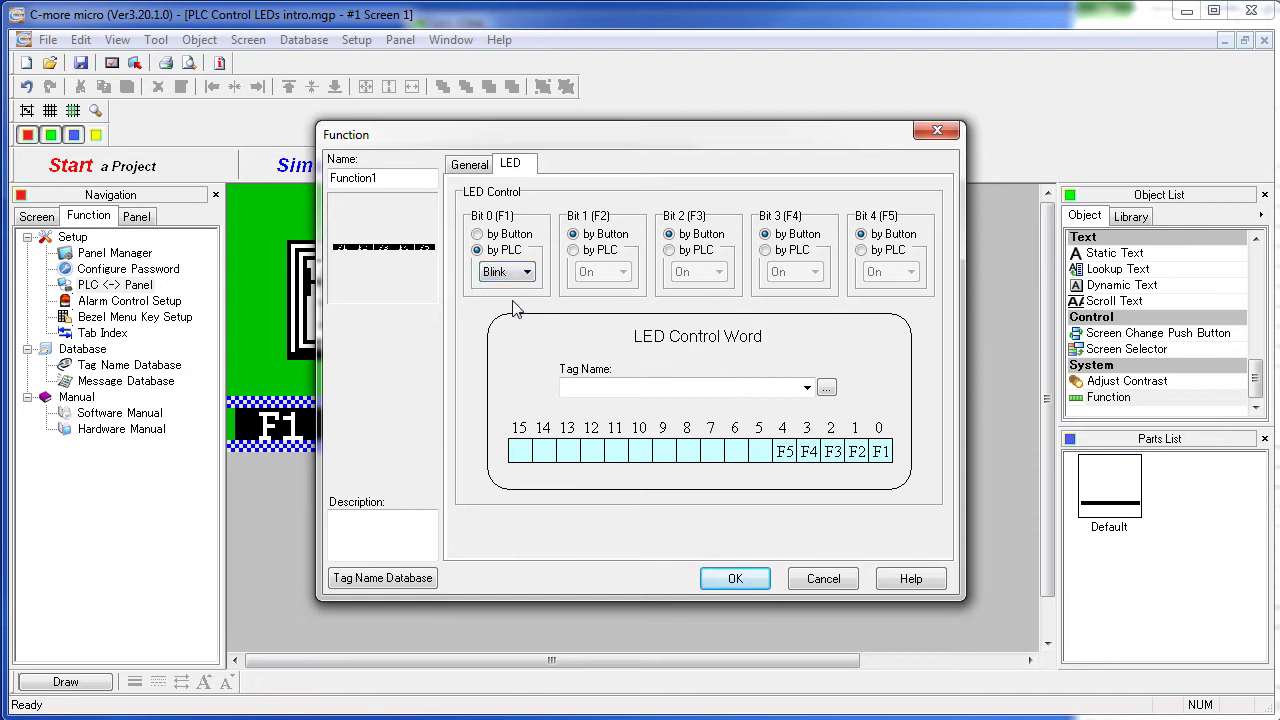
left_click(574, 250)
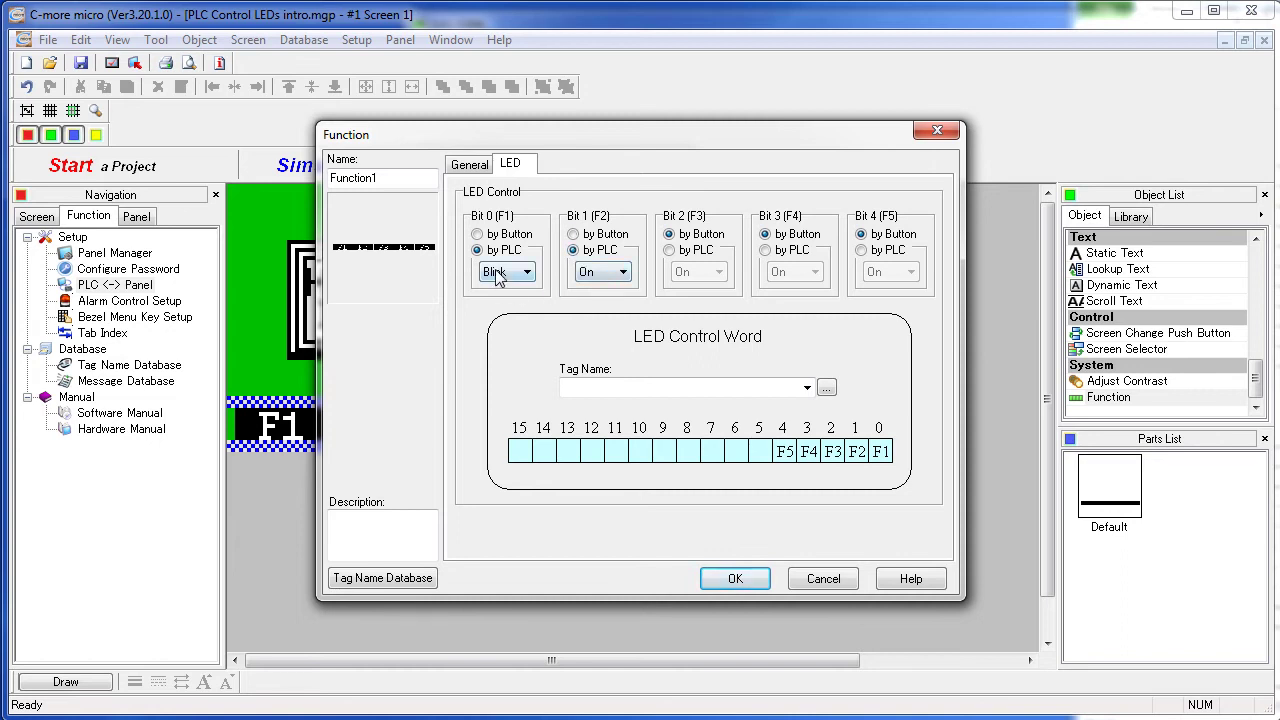
left_click(669, 250)
left_click(698, 272)
left_click(709, 305)
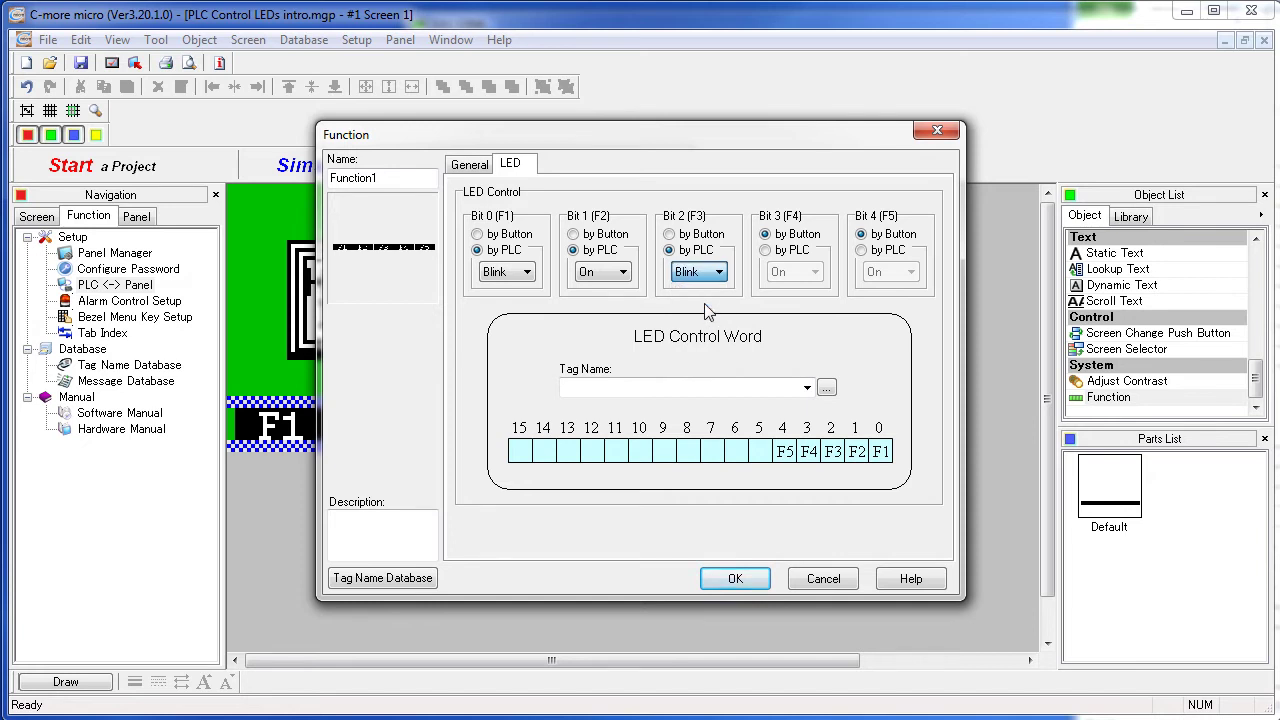
Make the F4 LED PLC-controlled and steady on, and F5 PLC-controlled and blinking.
left_click(797, 251)
left_click(815, 272)
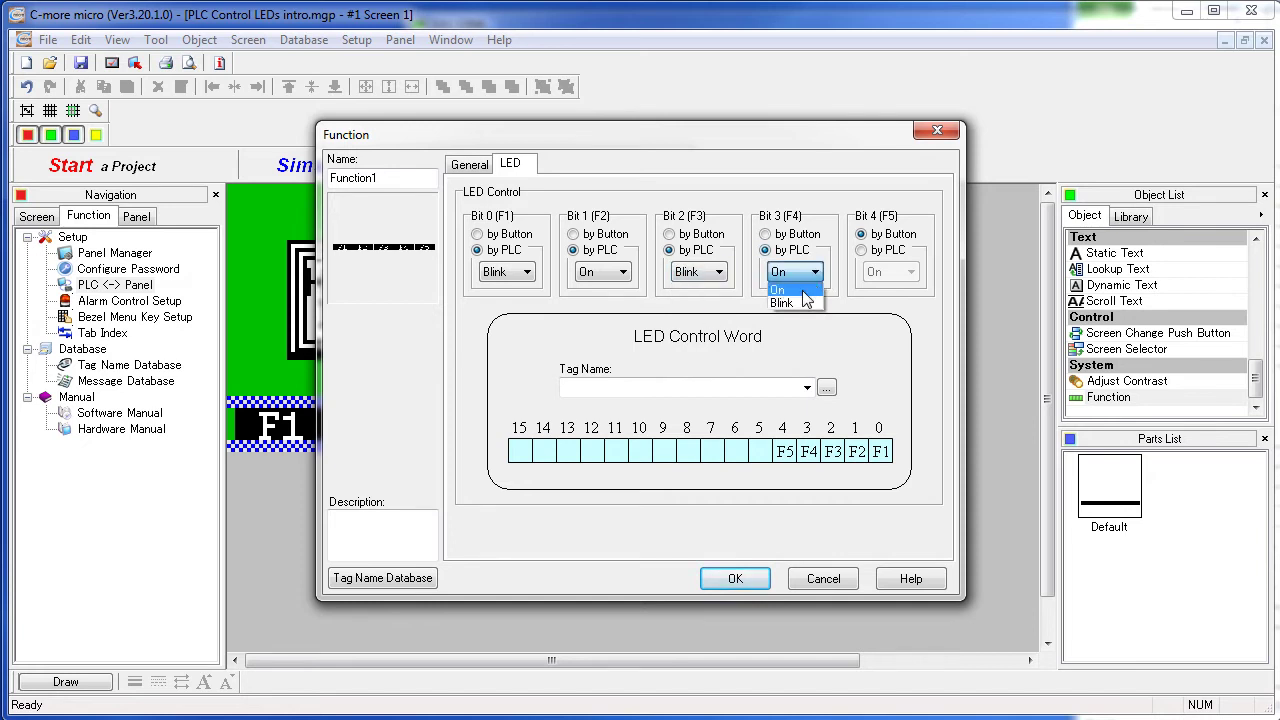
left_click(790, 287)
left_click(863, 251)
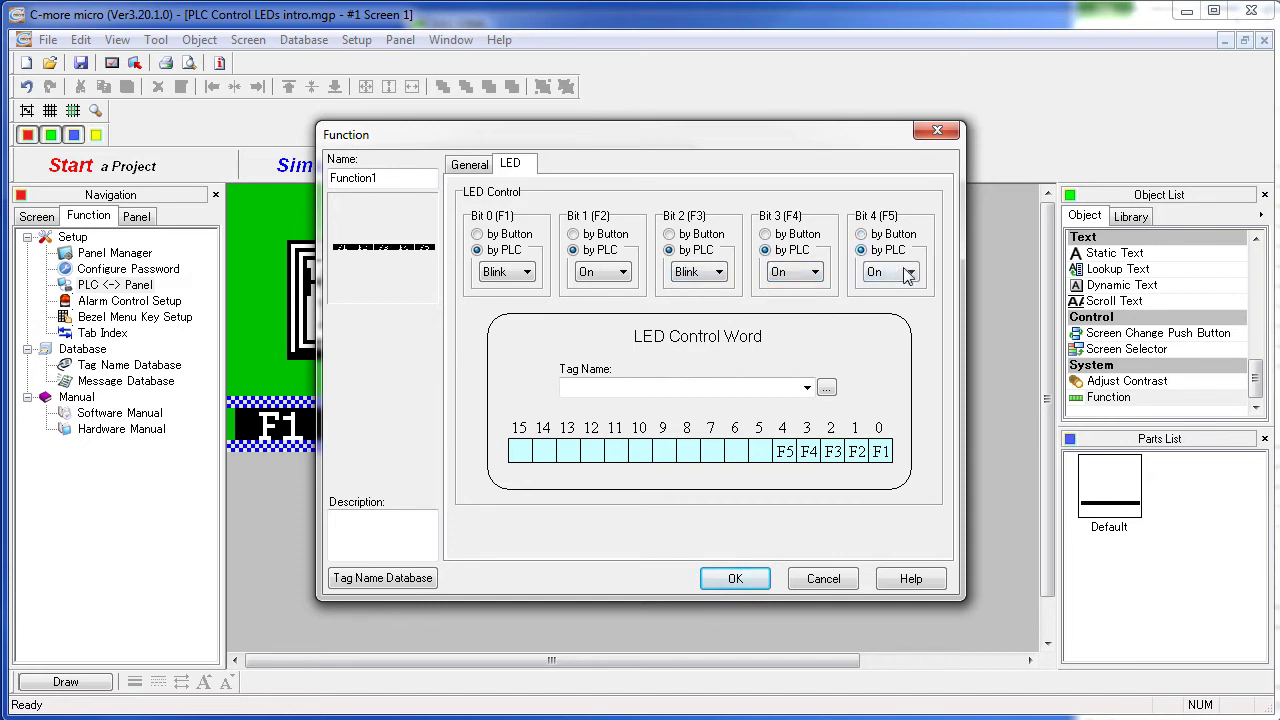
left_click(908, 272)
left_click(889, 304)
Choose the LED CONTROL tag as the Function object's LED Control Word.
key("Tab")
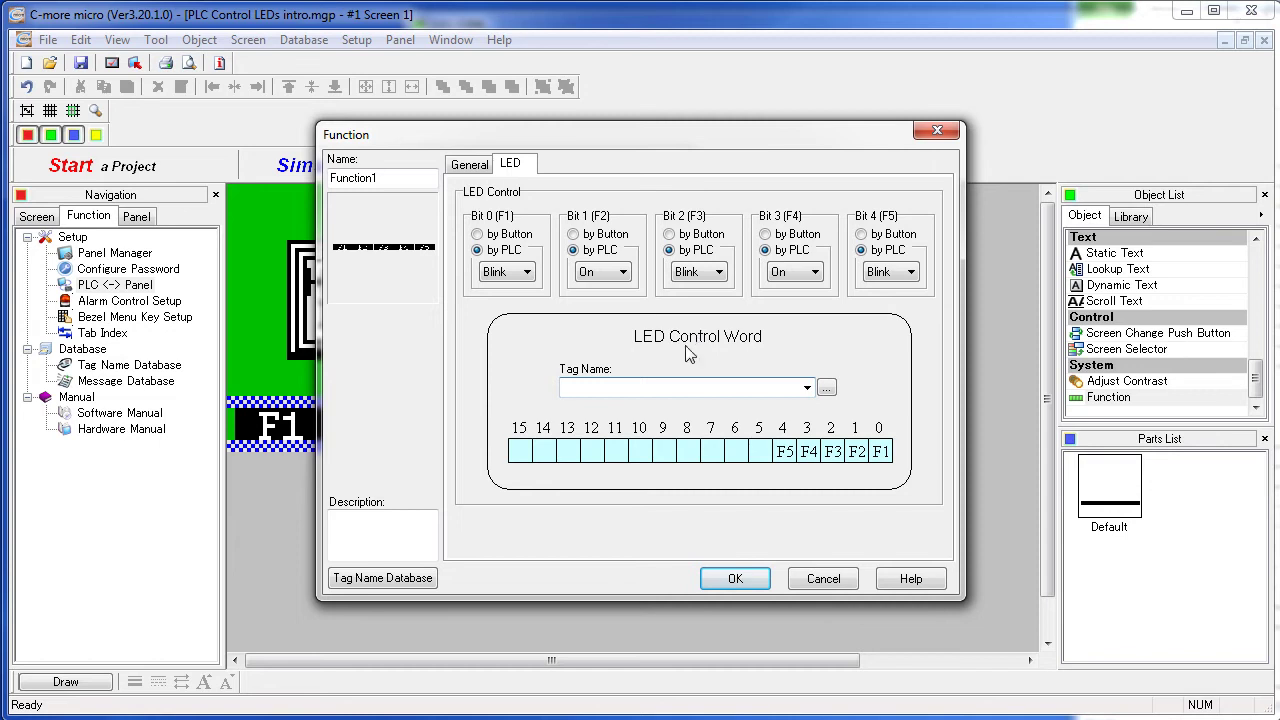
left_click(807, 388)
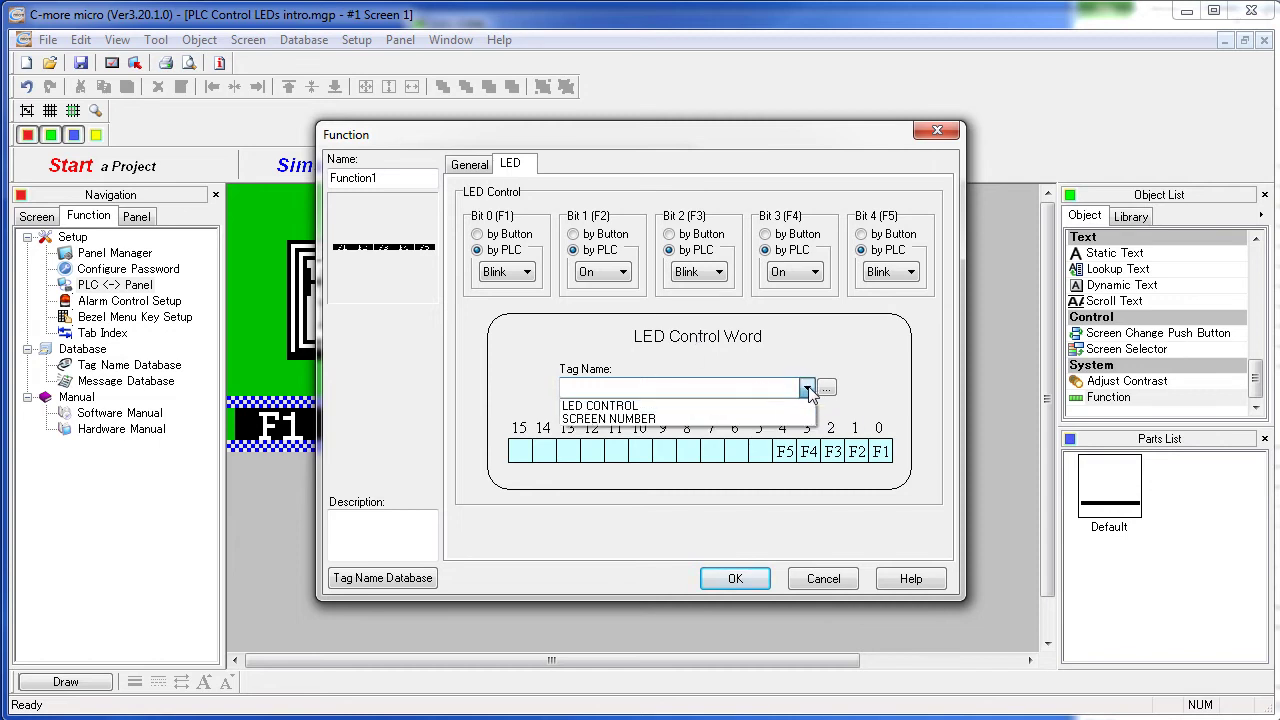
left_click(620, 405)
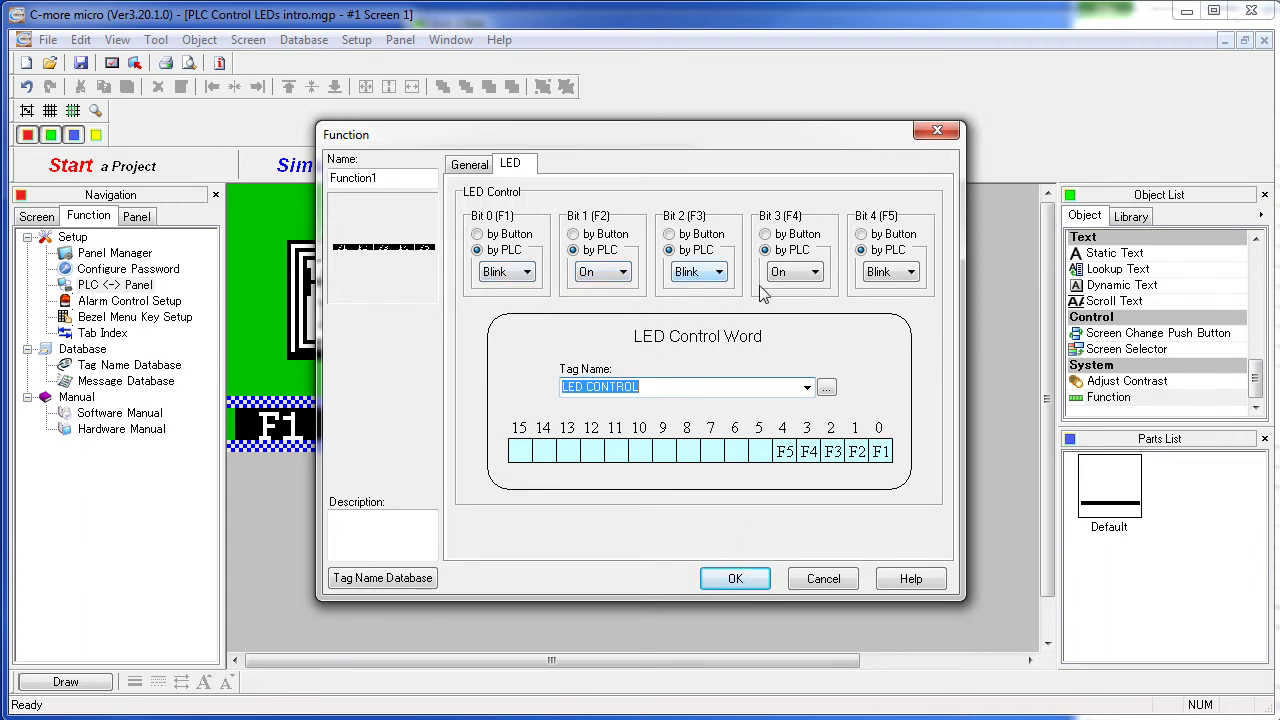
Accept the Function settings, then save the project and start the simulator.
left_click(735, 579)
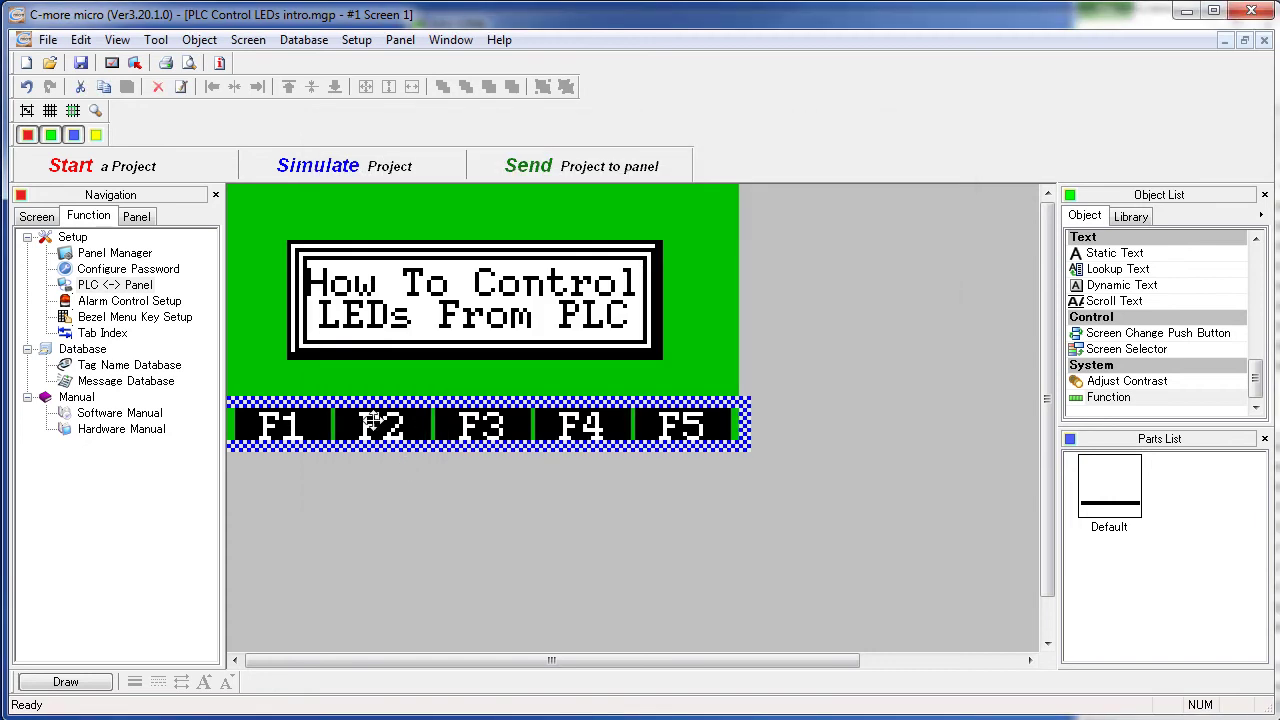
left_click(307, 167)
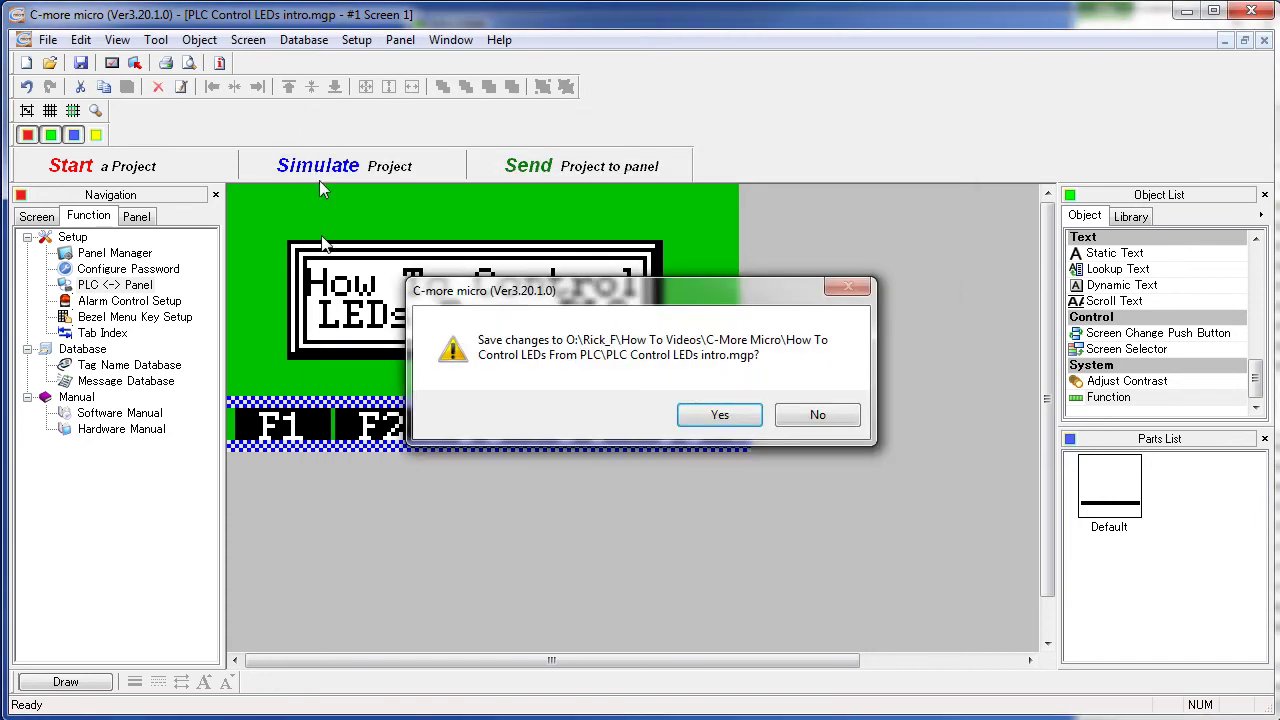
left_click(752, 414)
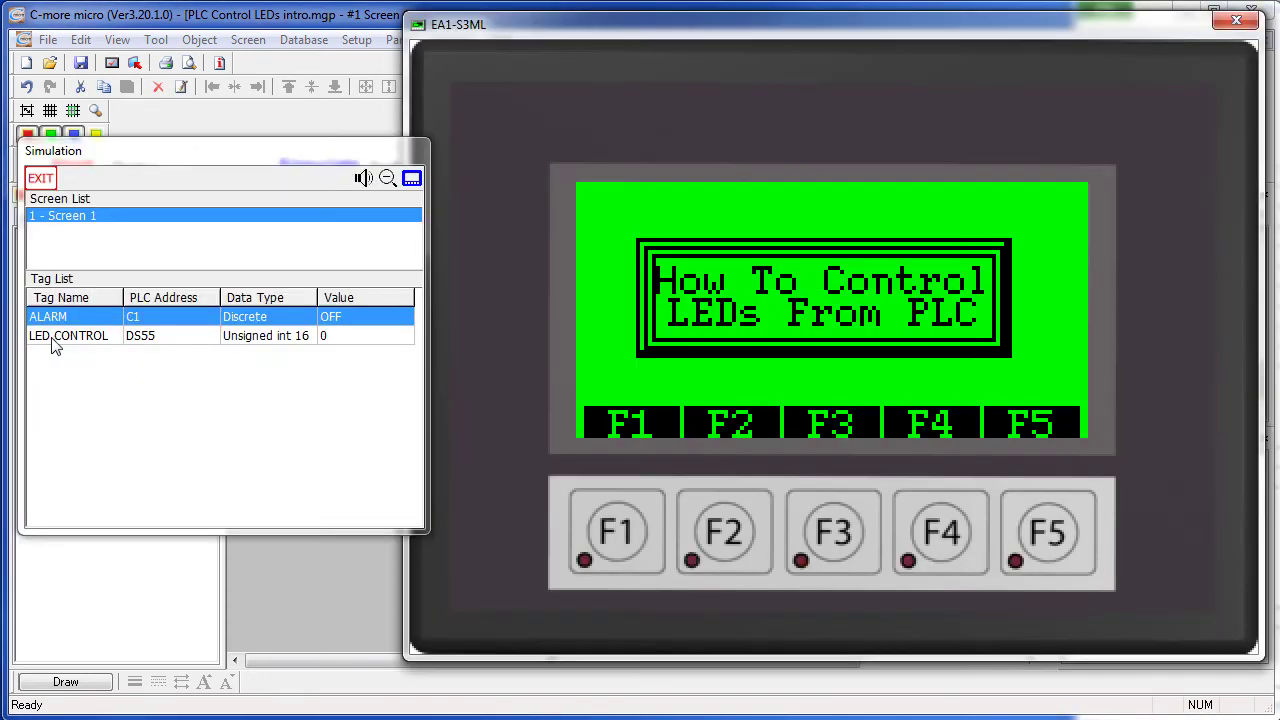
Set the simulated LED CONTROL value to 31 so all five LEDs light.
left_click(344, 340)
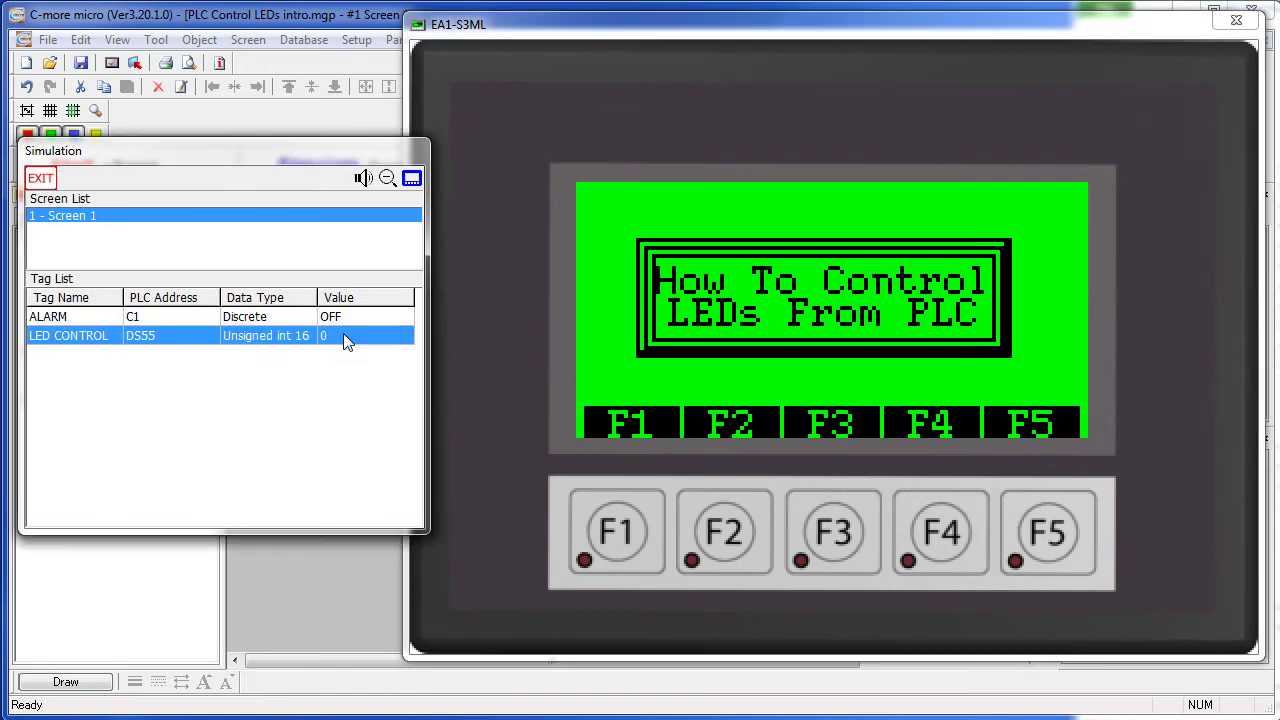
left_click(344, 338)
left_click_drag(352, 337, 289, 337)
type("2")
key("BackSpace")
type("31")
key("Return")
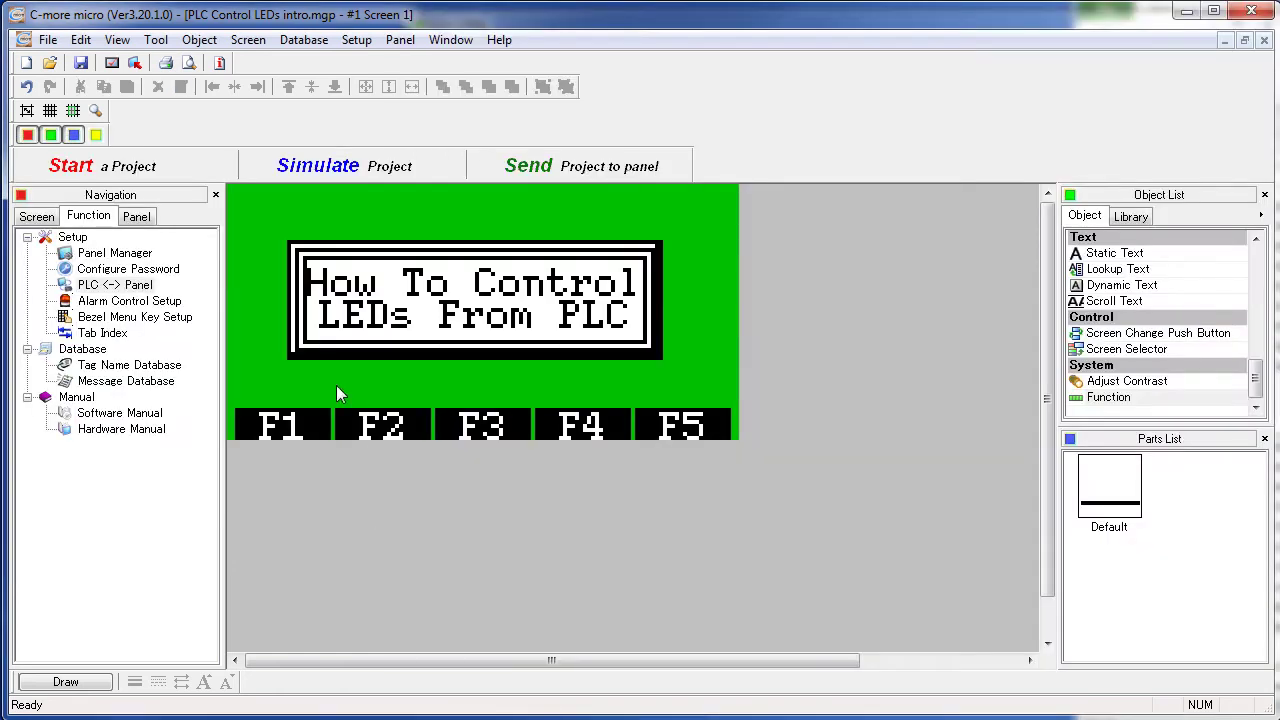
Turn off Show Key on the function key bar, then save and rerun the simulation.
left_click(372, 412)
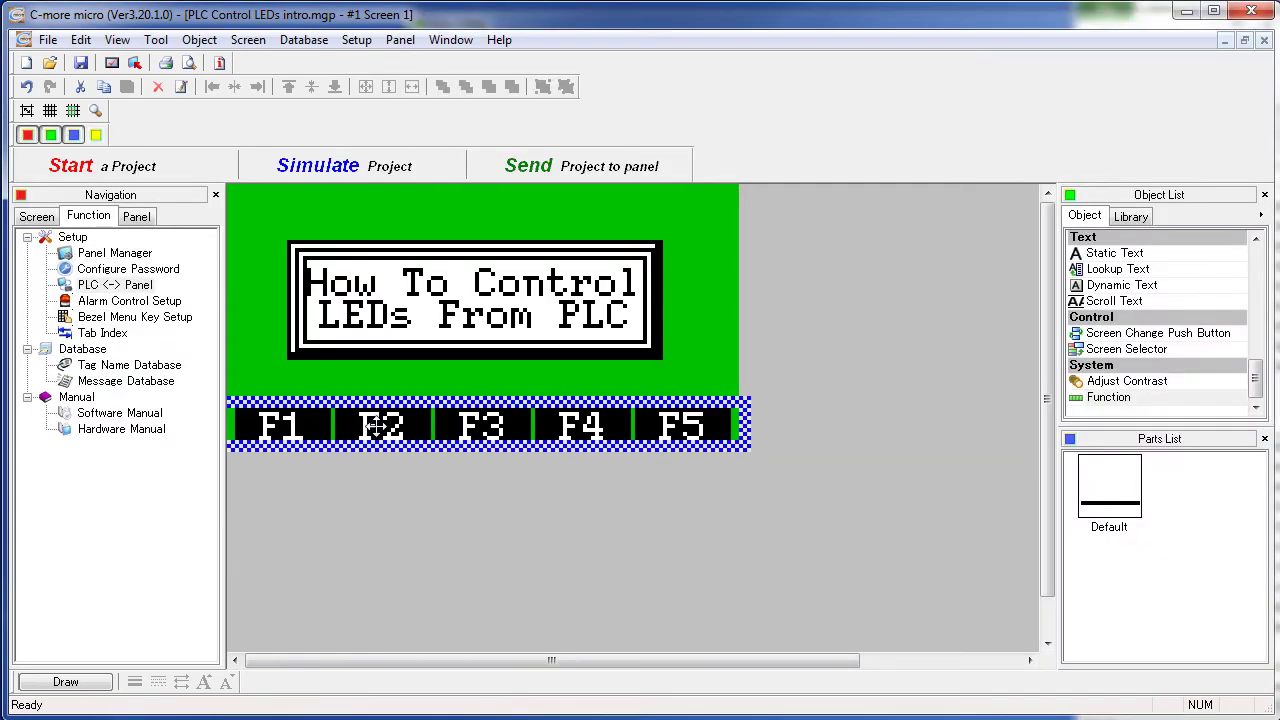
double_click(376, 424)
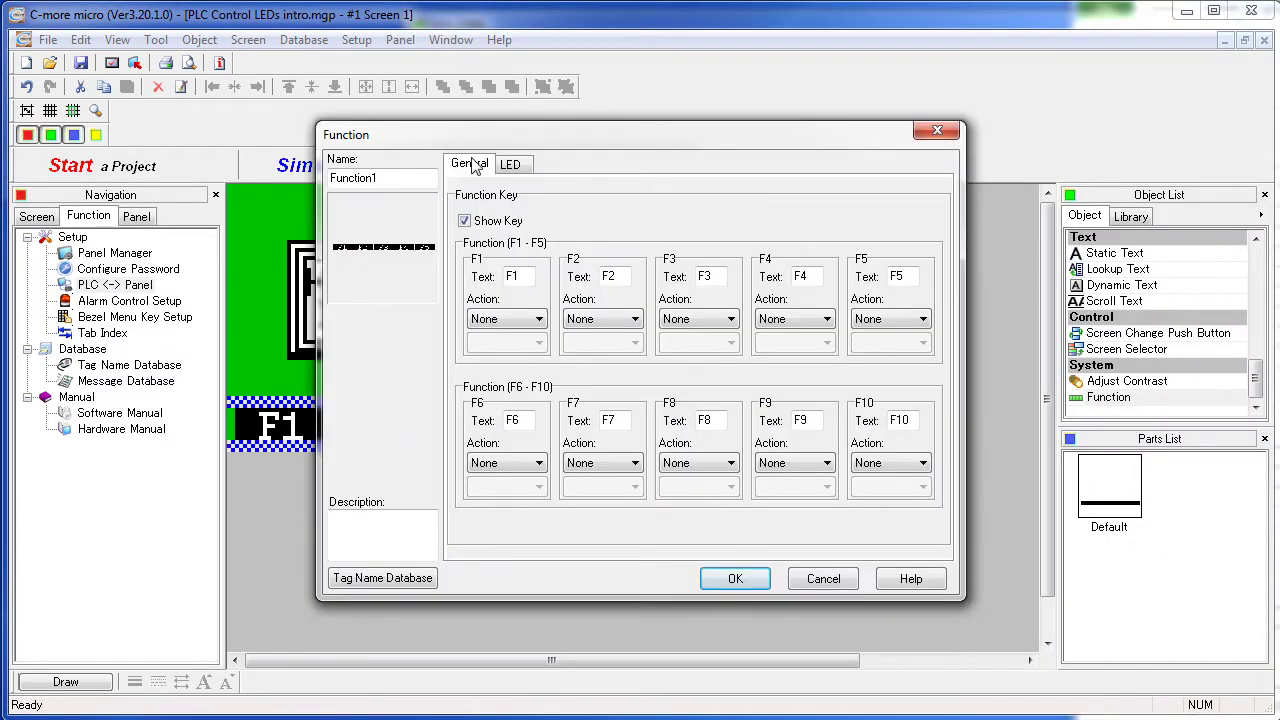
left_click(464, 221)
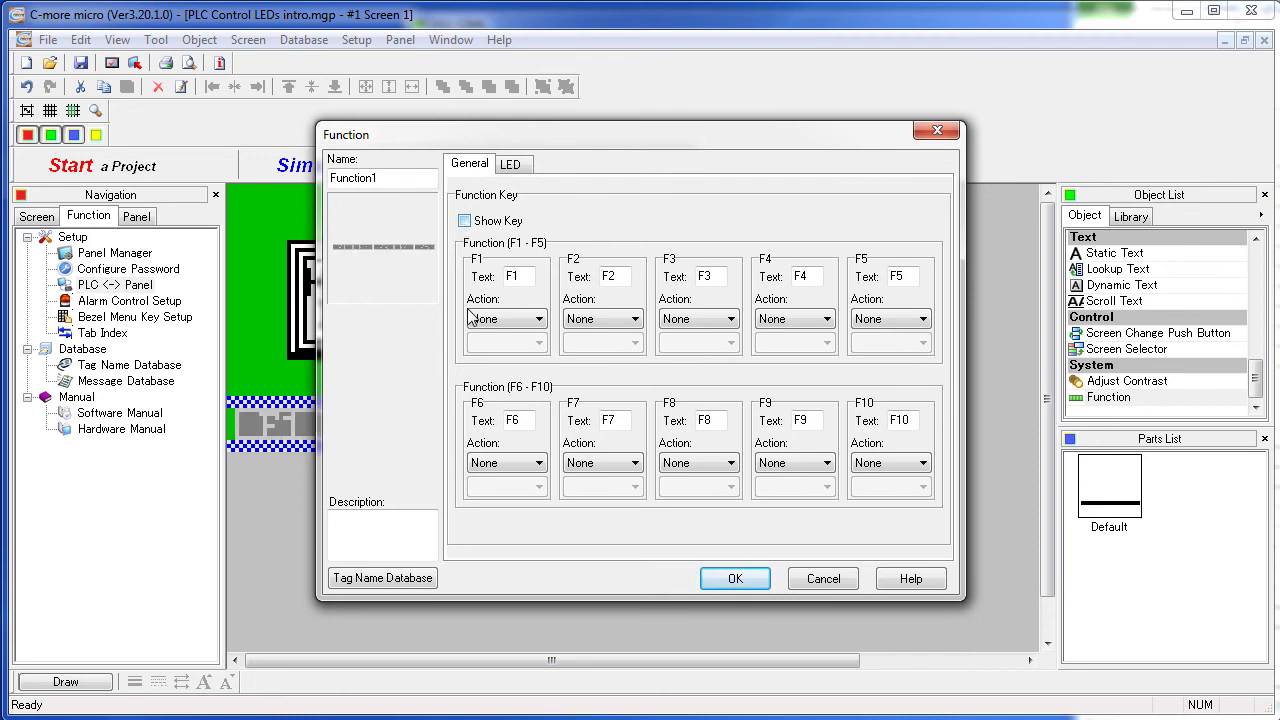
left_click(733, 580)
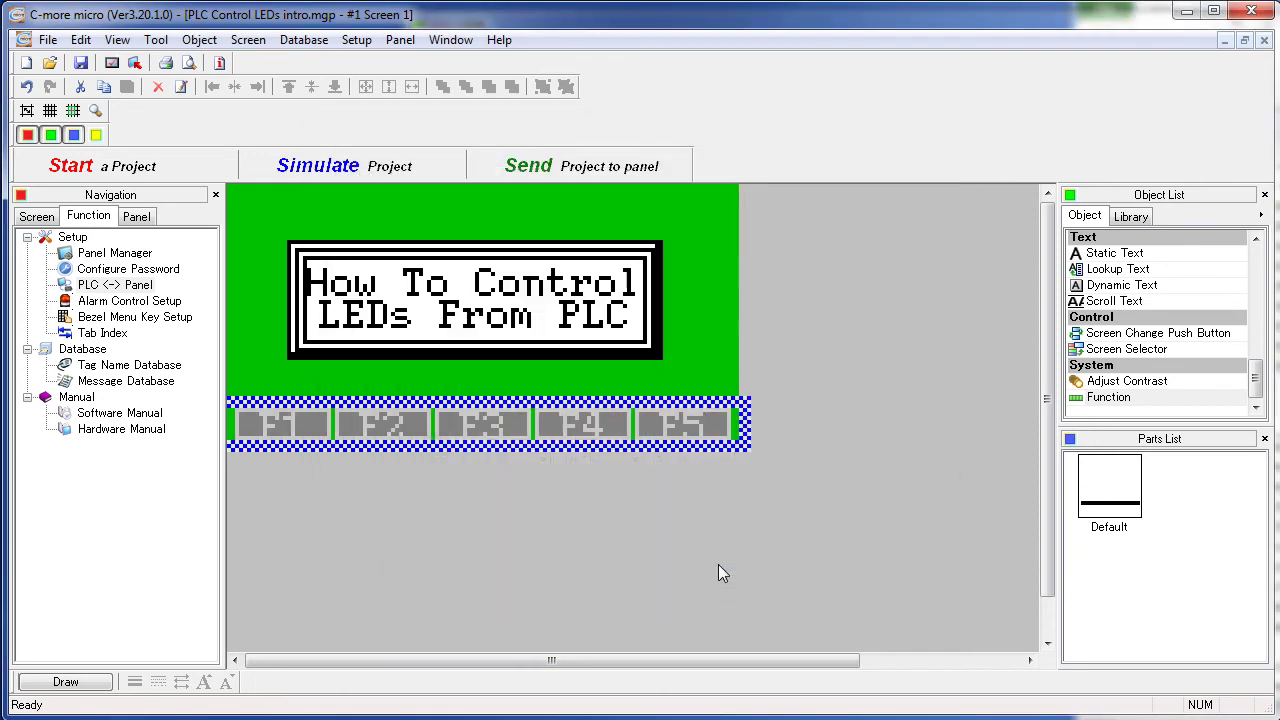
left_click(370, 172)
left_click(714, 414)
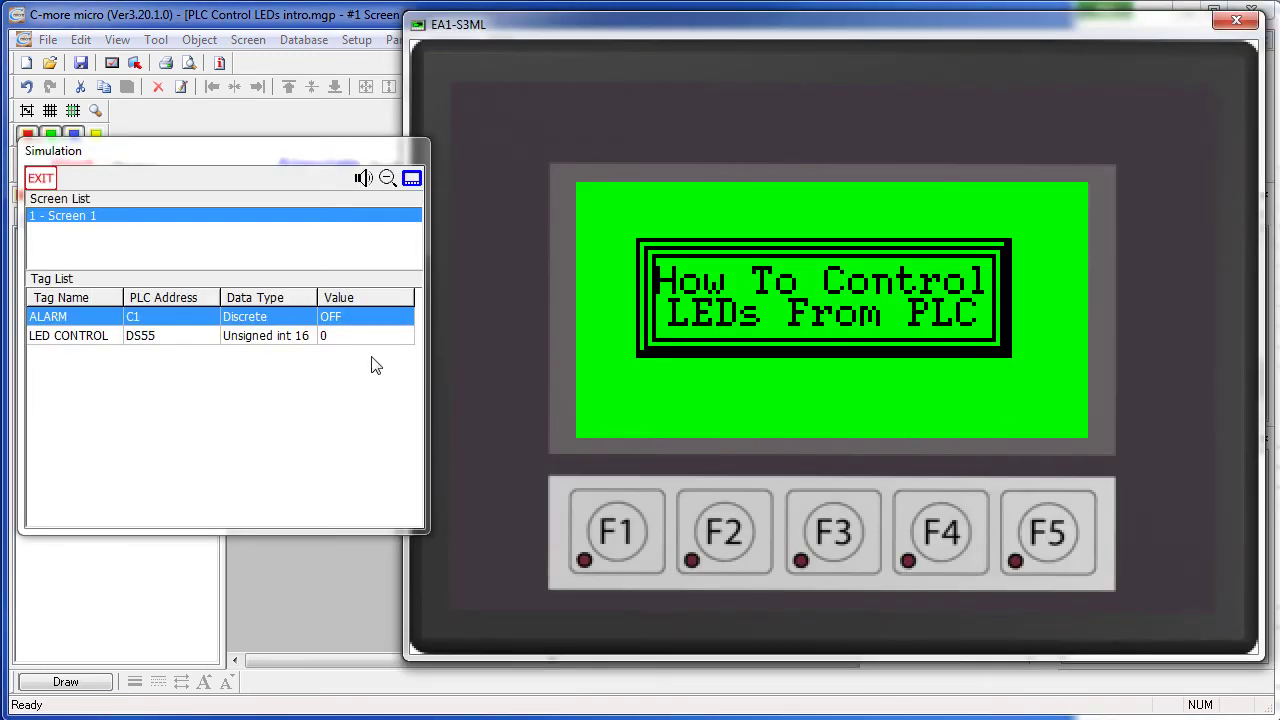
Enter 31 for the simulated LED CONTROL value to light the F-key LEDs.
left_click(348, 335)
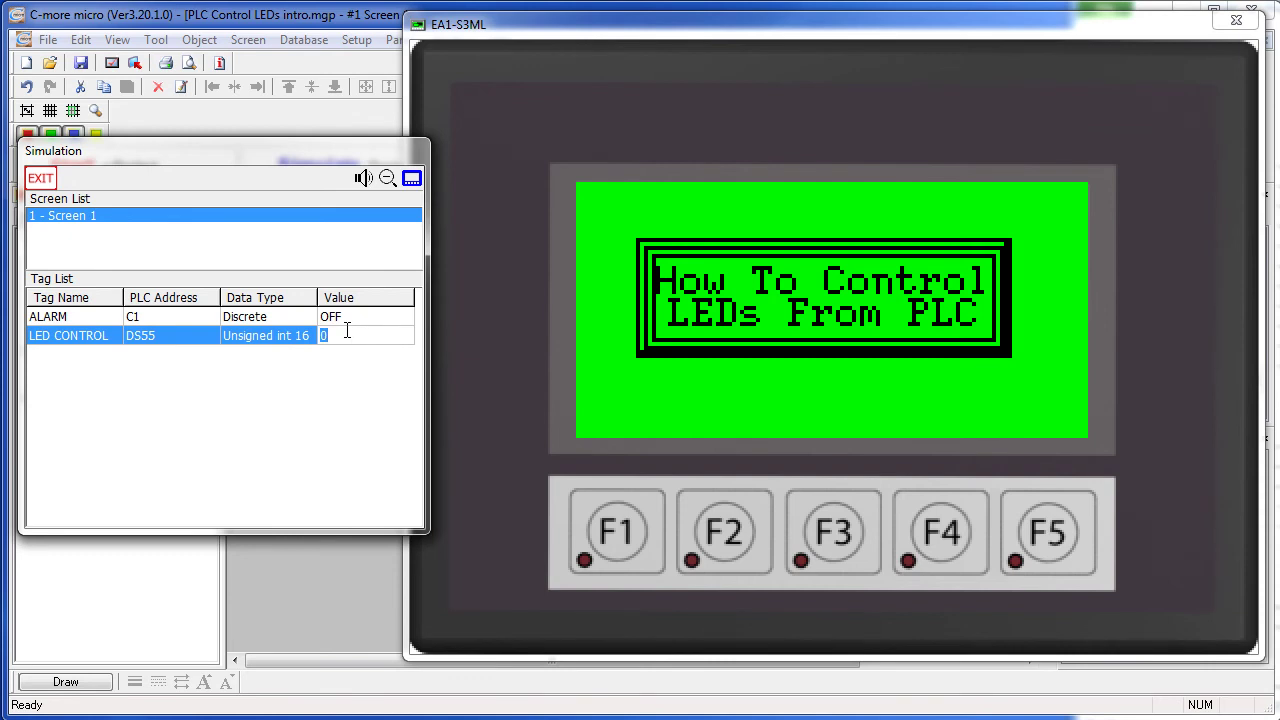
type("31")
key("Return")
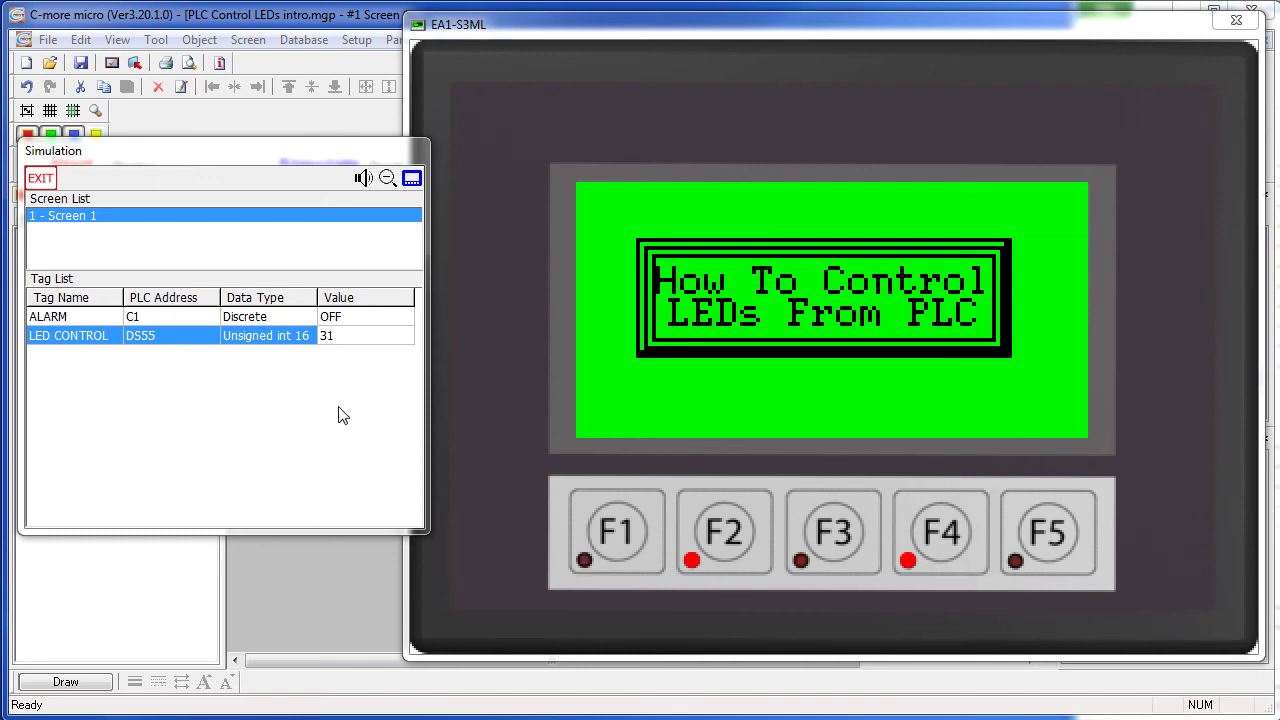
left_click(632, 539)
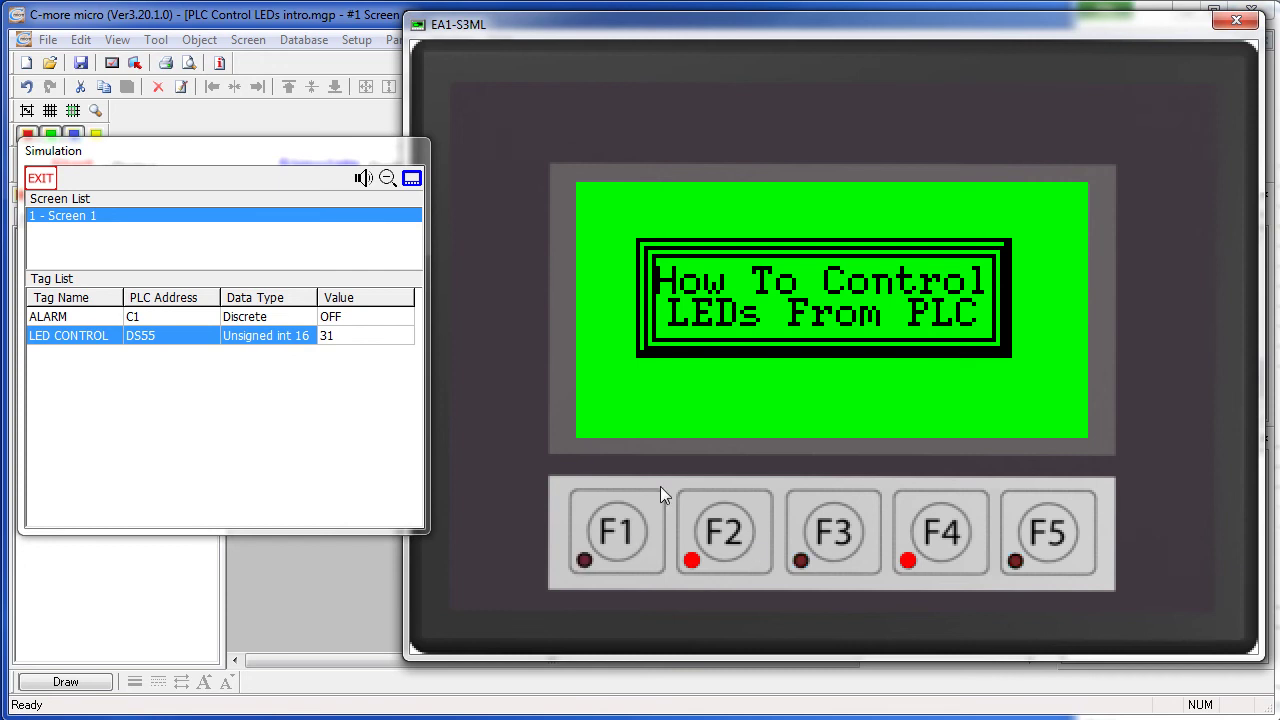
Change LED CONTROL back to 0 to switch all five LEDs off.
double_click(380, 338)
type("0")
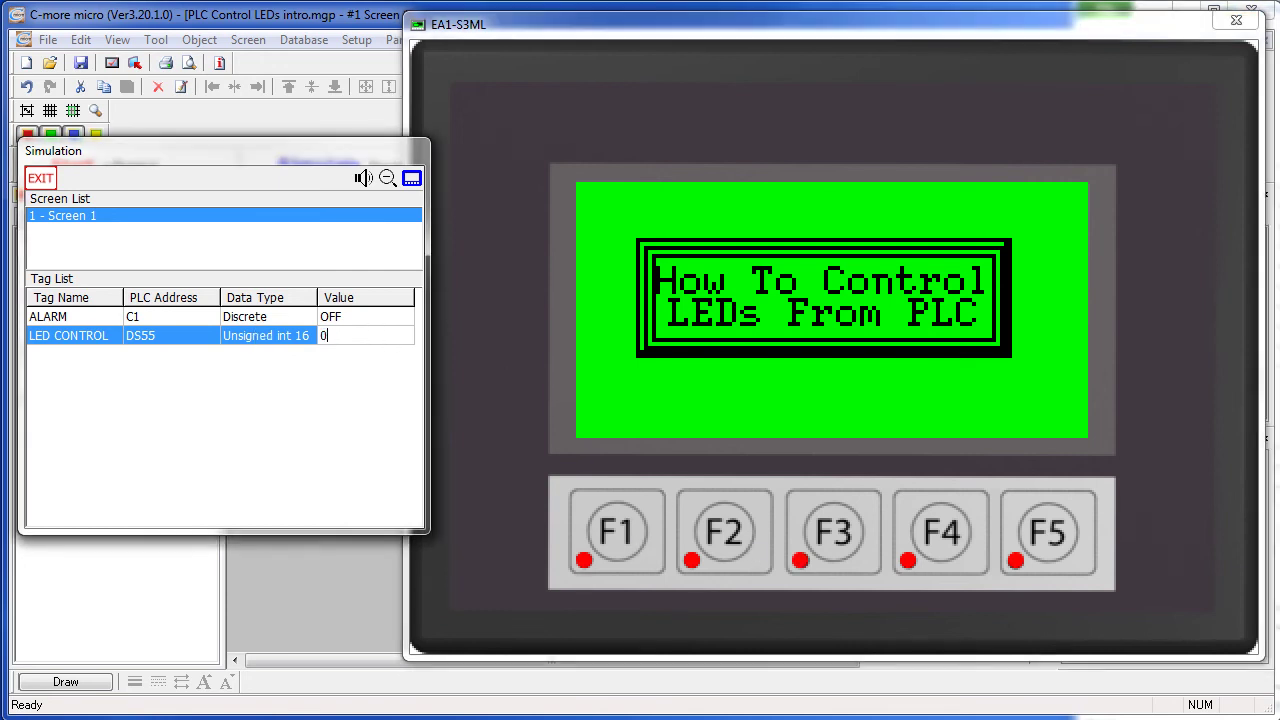
left_click(605, 539)
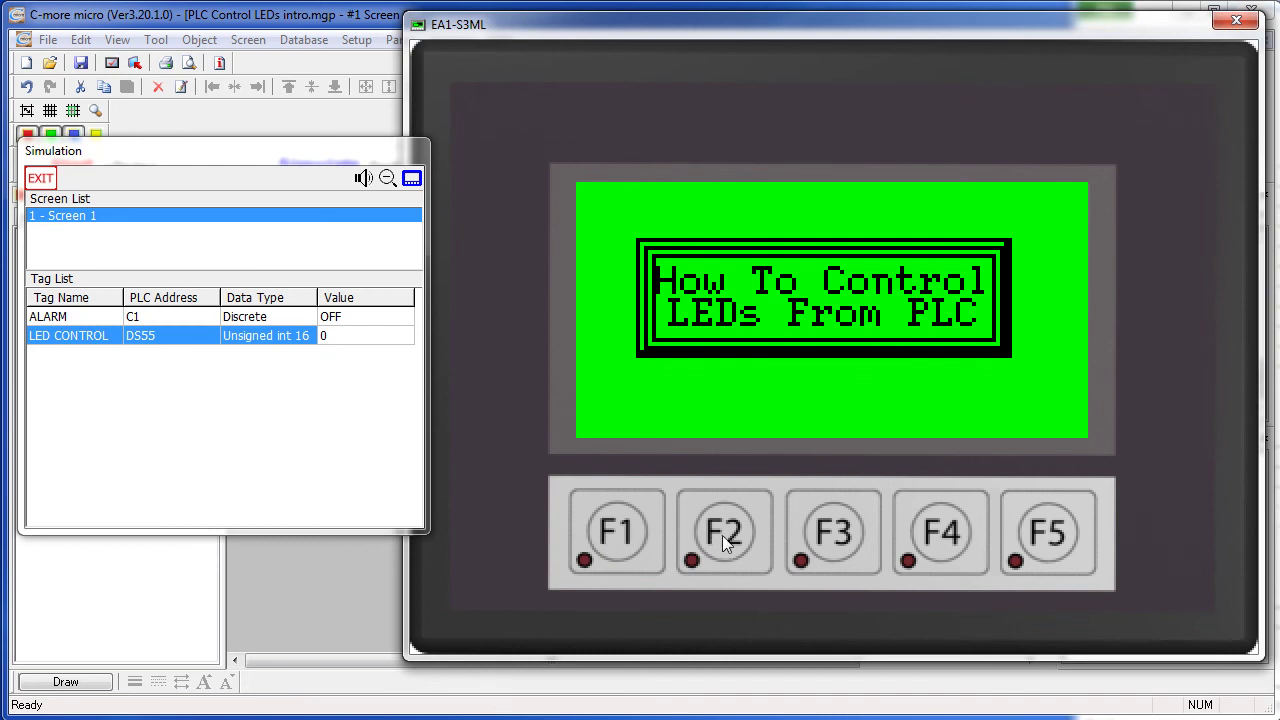